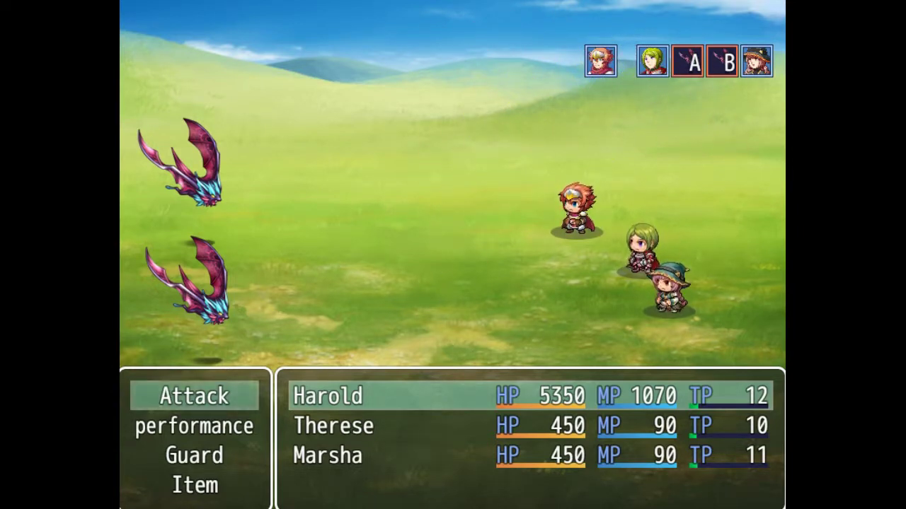
Step: Have Marsha attack Bat B, then enter Therese's battle command
key("Return")
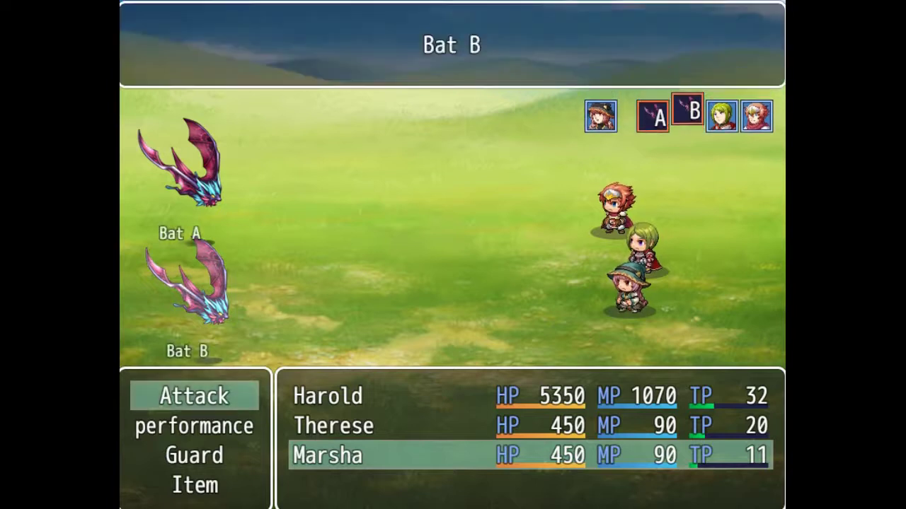
key("Return")
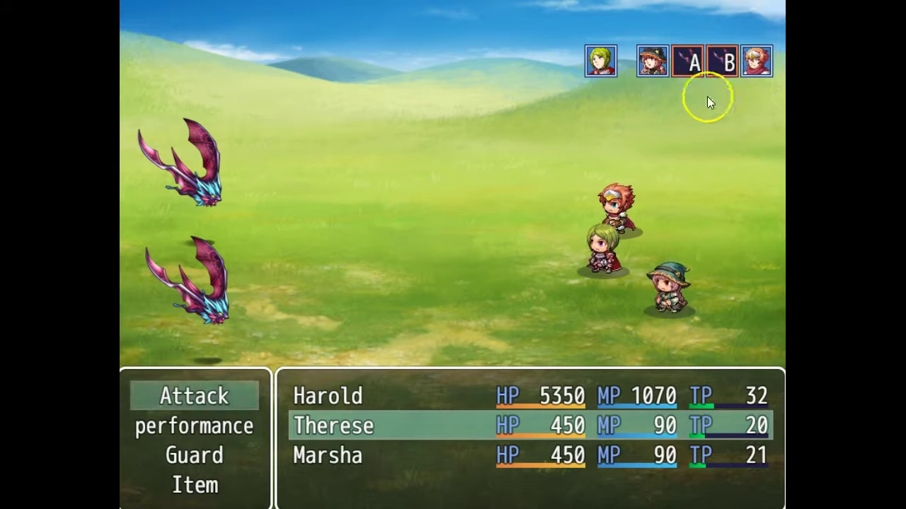
key("Return")
key("Return")
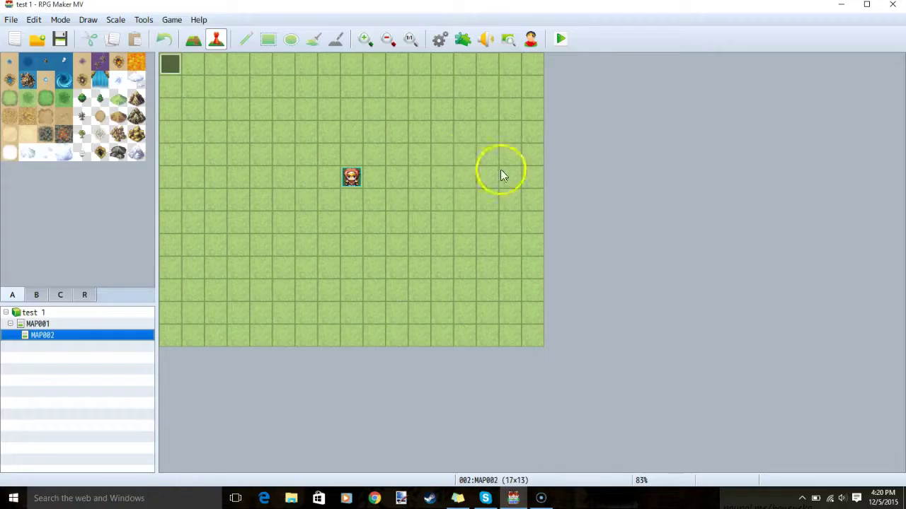
left_click(462, 39)
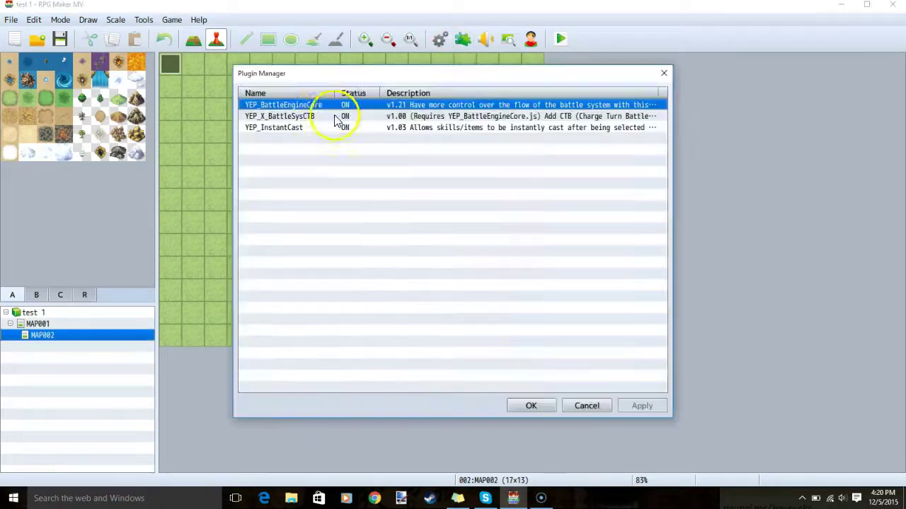
left_click(340, 117)
left_click(338, 127)
left_click(338, 117)
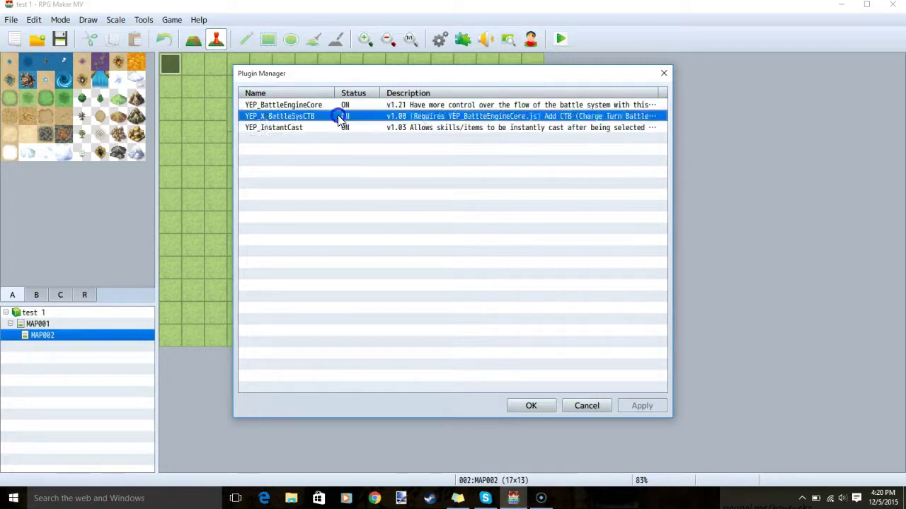
left_click(341, 104)
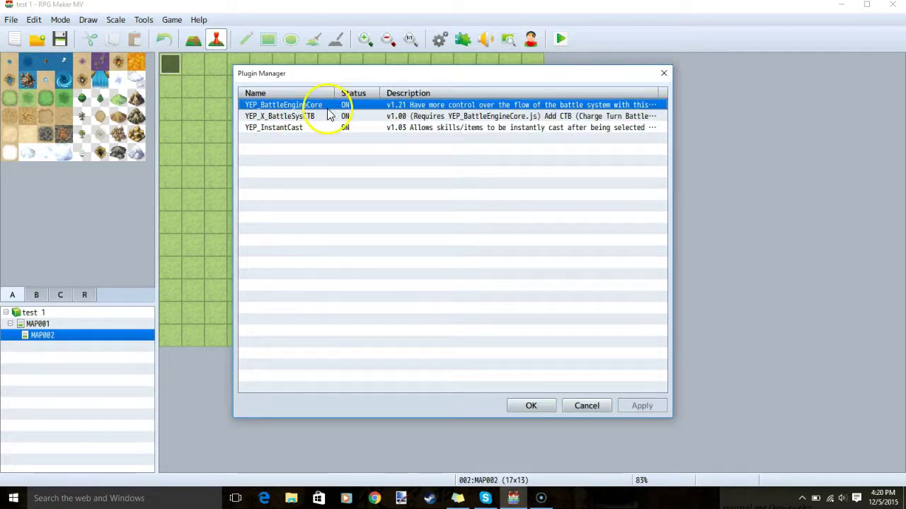
left_click(325, 116)
left_click(324, 128)
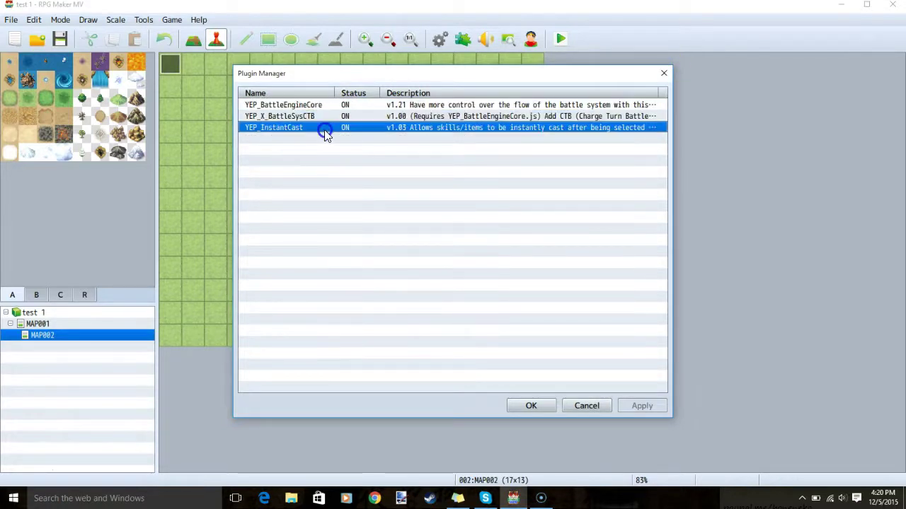
left_click(327, 115)
key("Escape")
left_click(172, 20)
left_click(183, 51)
double_click(452, 187)
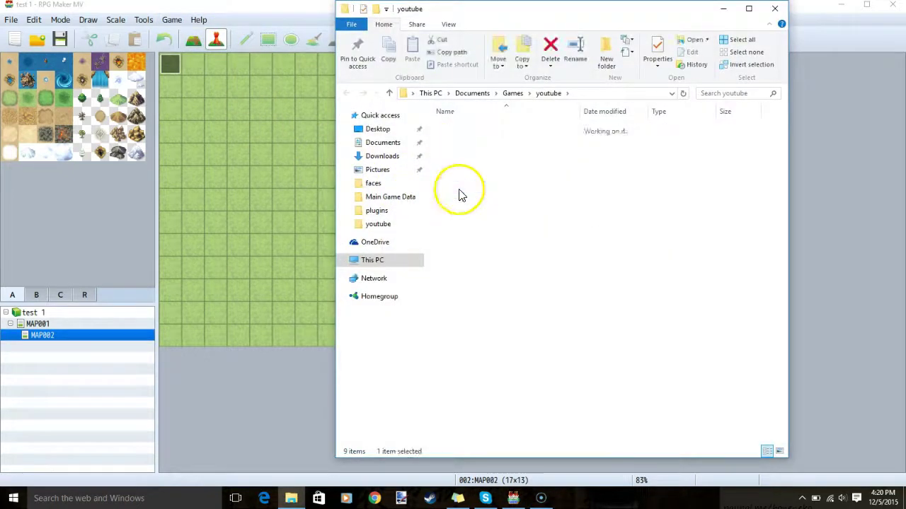
double_click(460, 142)
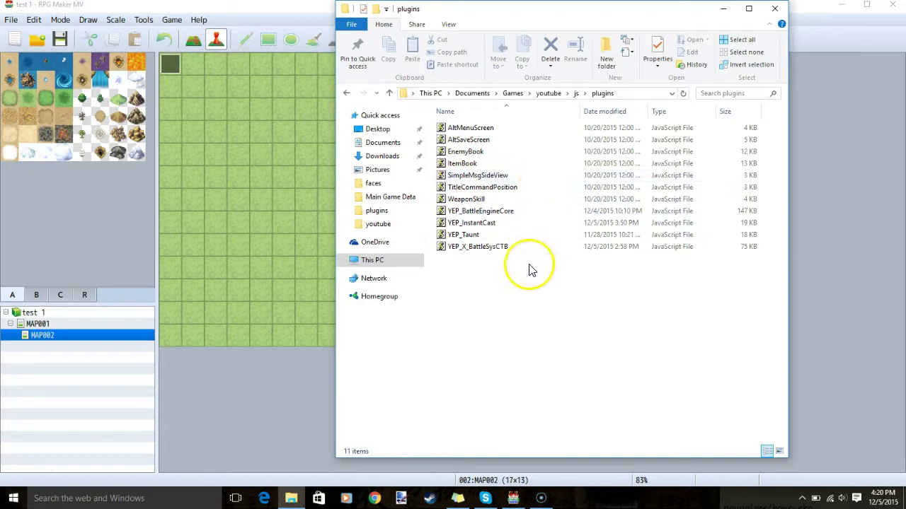
left_click(490, 117)
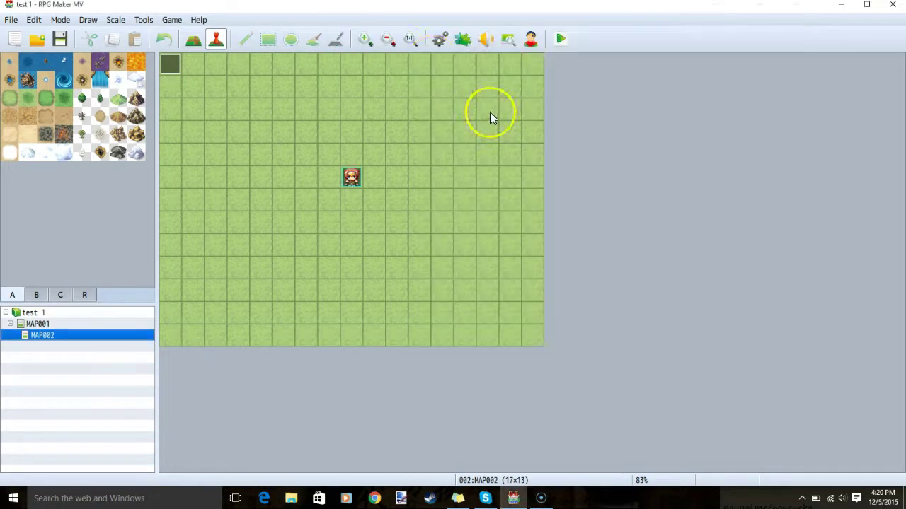
Step: In the Plugin Manager, start adding a new plugin entry, then cancel it
left_click(462, 41)
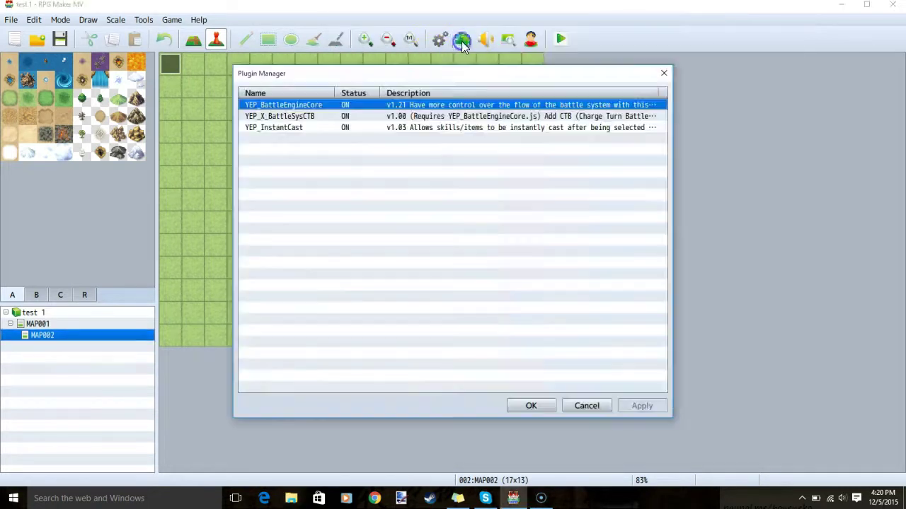
double_click(297, 145)
left_click(386, 161)
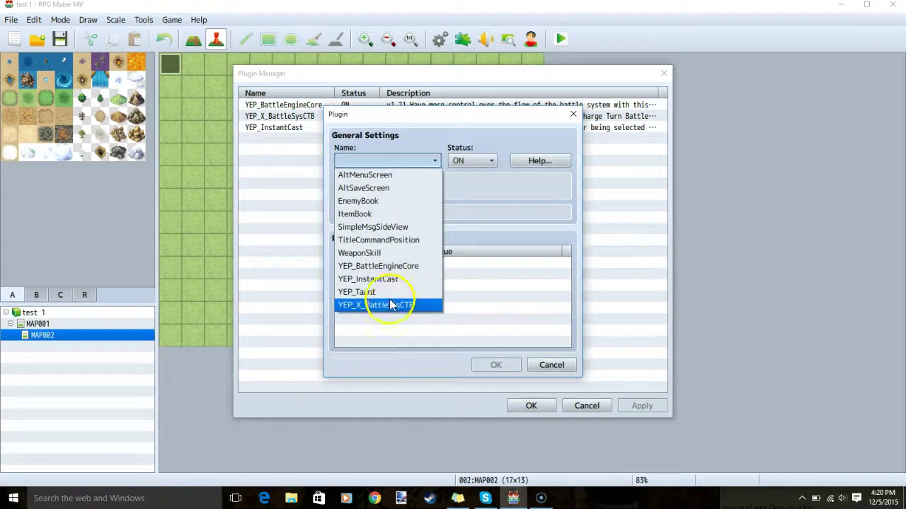
key("Escape")
key("Escape")
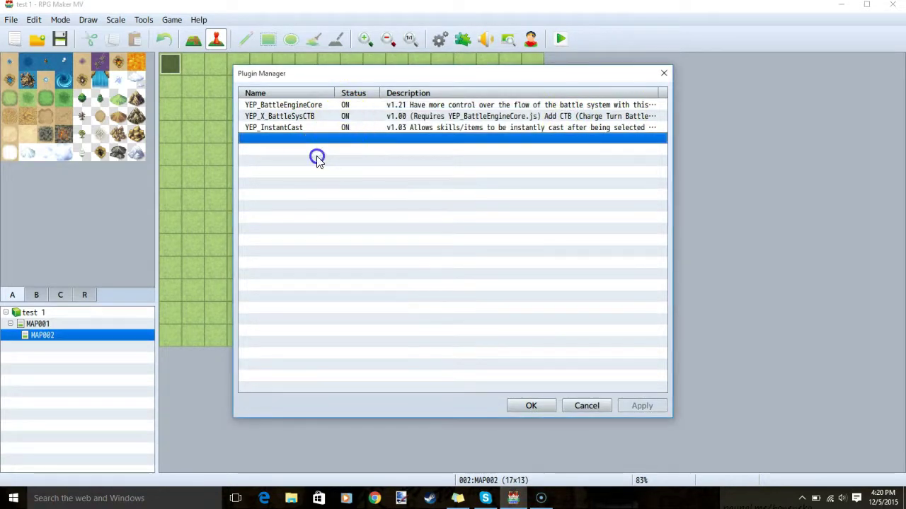
Step: Set YEP_BattleEngineCore's Default System to ctb, then apply and close the Plugin Manager
left_click(312, 106)
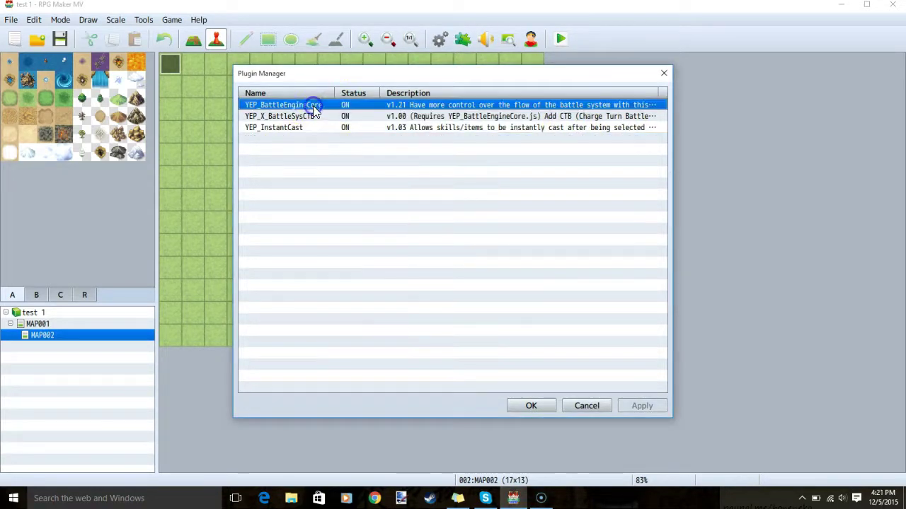
left_click(330, 118)
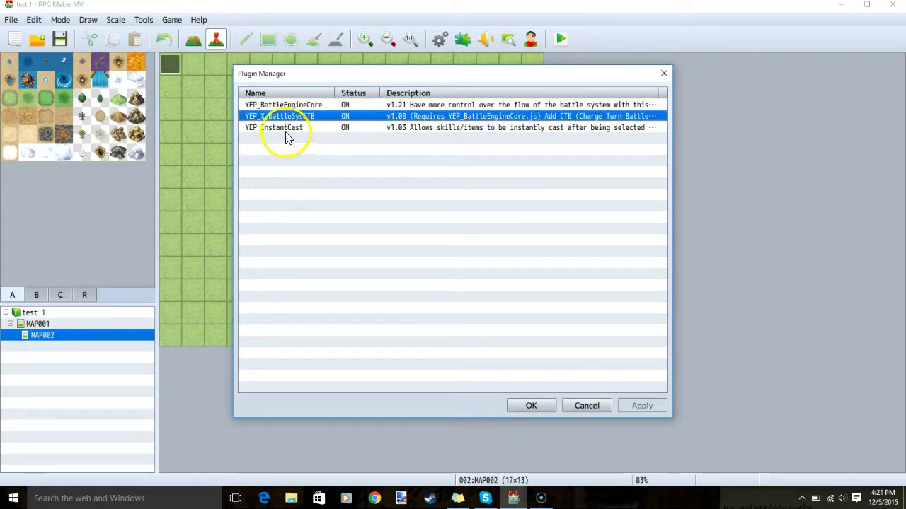
key("Up")
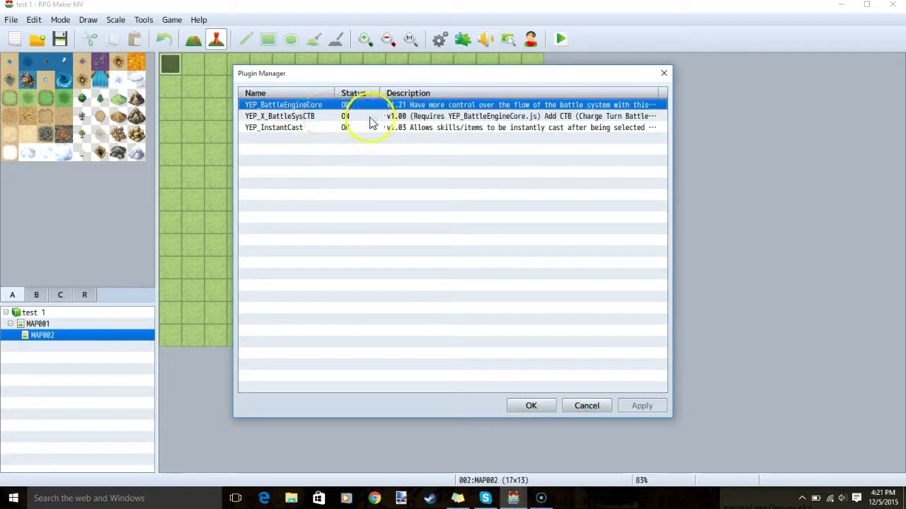
double_click(303, 105)
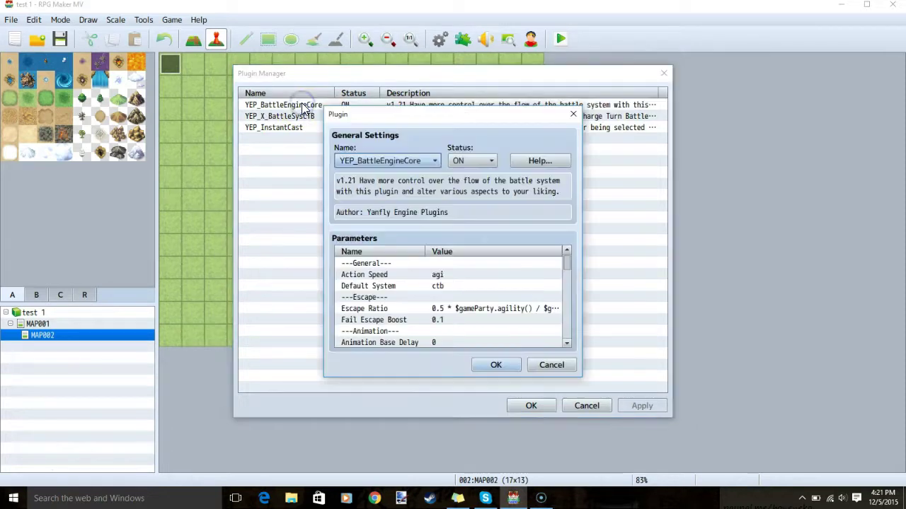
double_click(396, 289)
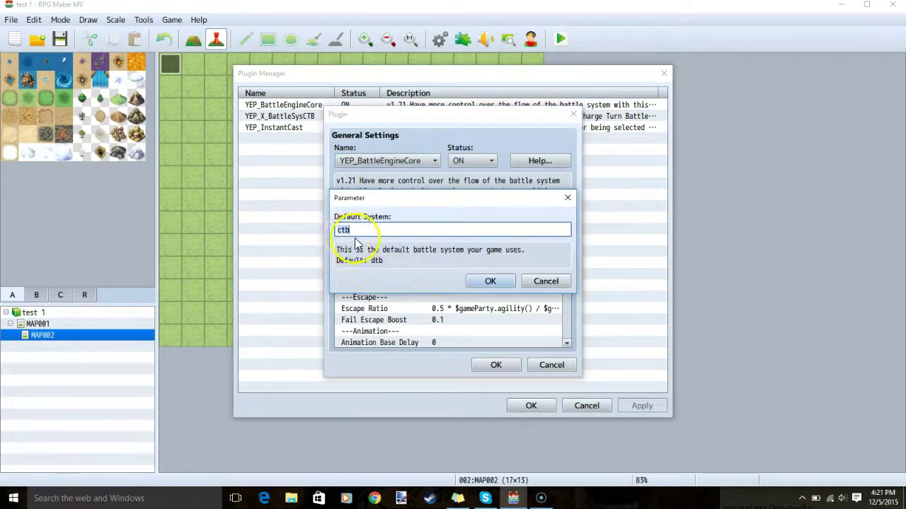
left_click(493, 283)
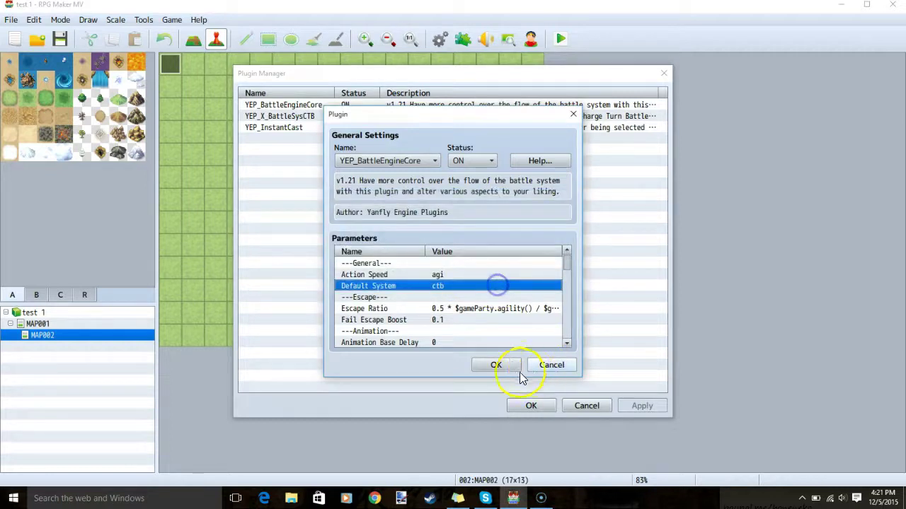
left_click(499, 365)
left_click(639, 406)
left_click(530, 406)
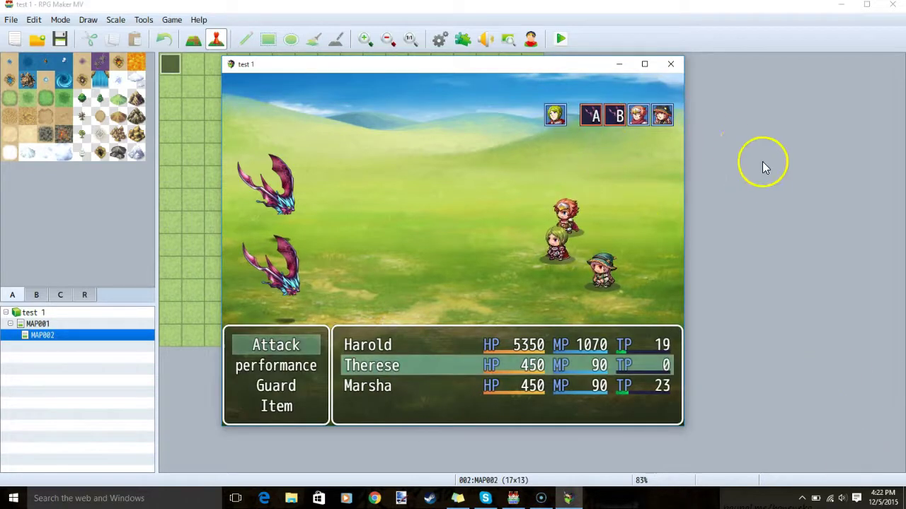
key("Return")
key("Return")
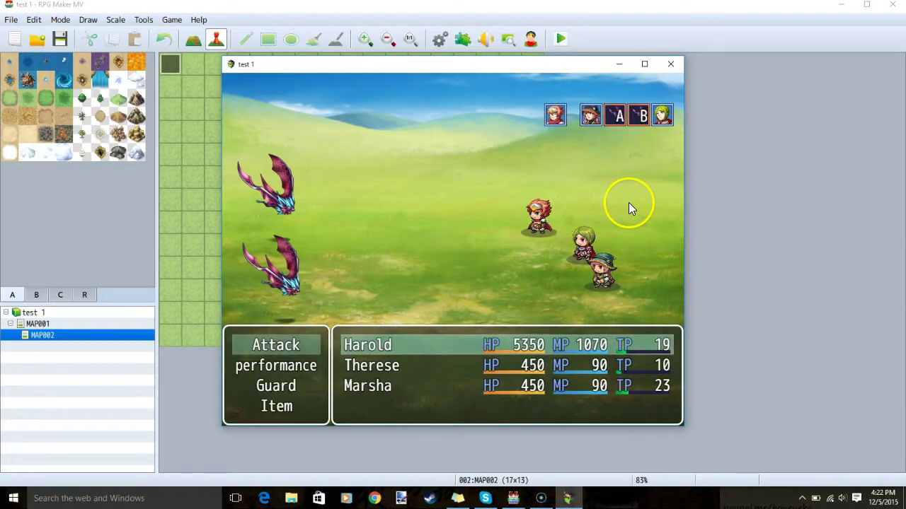
left_click(670, 65)
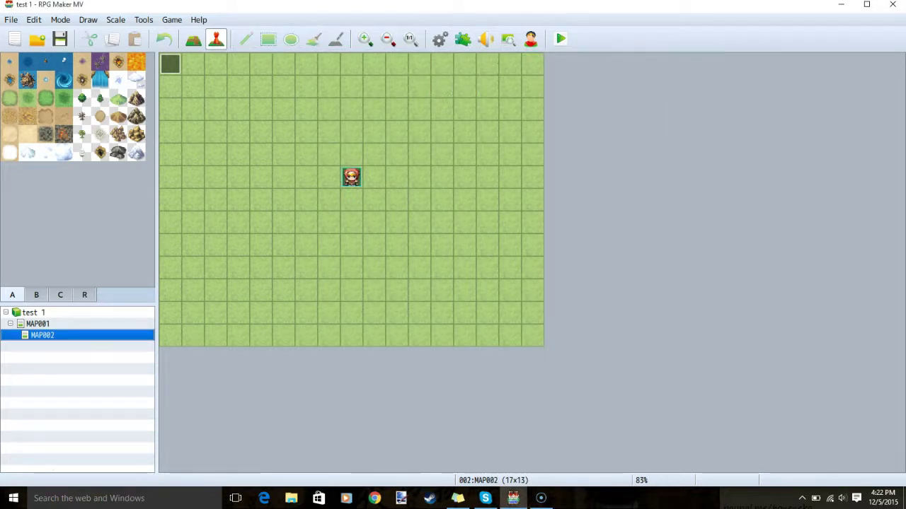
Step: In the Database, view the Hero class's Agility curve unchanged, then go to Enemies
left_click(441, 39)
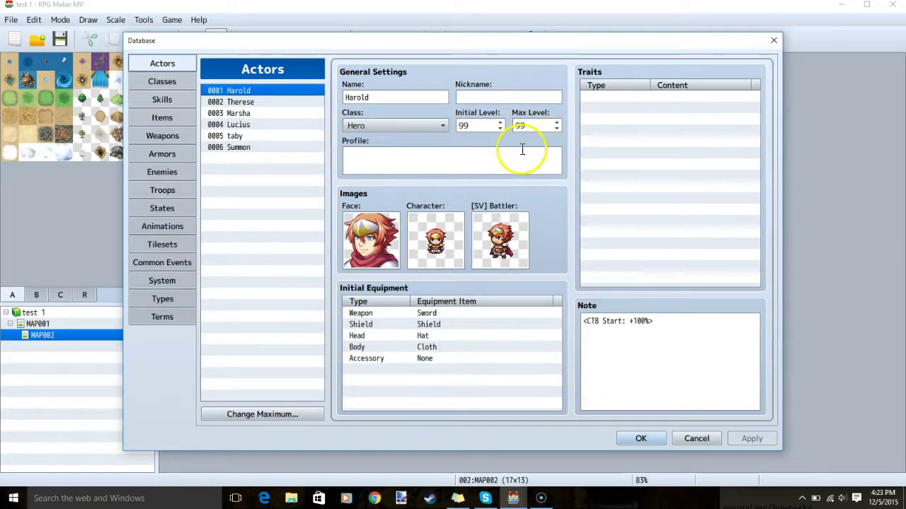
left_click(161, 81)
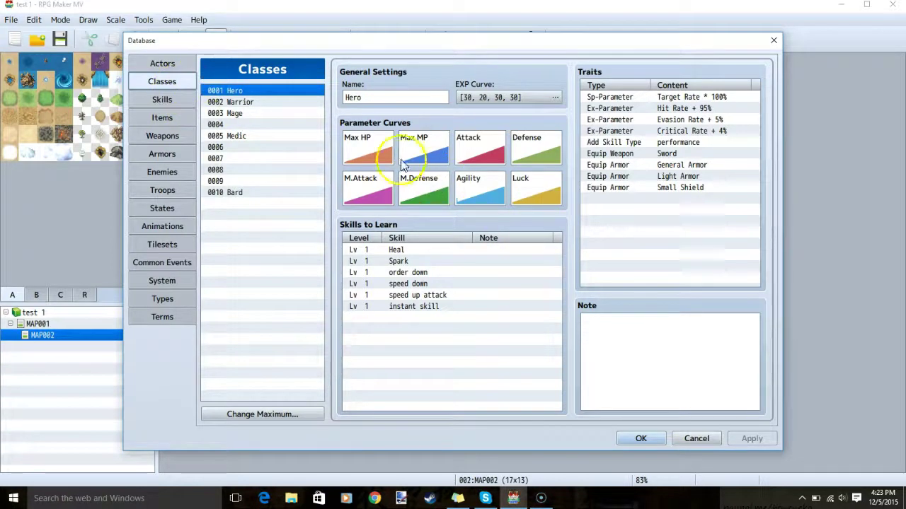
double_click(494, 186)
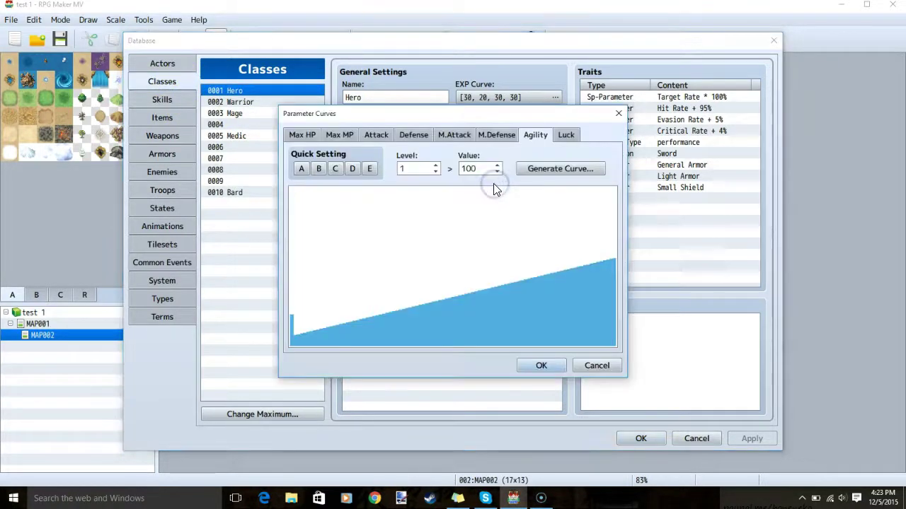
left_click(623, 108)
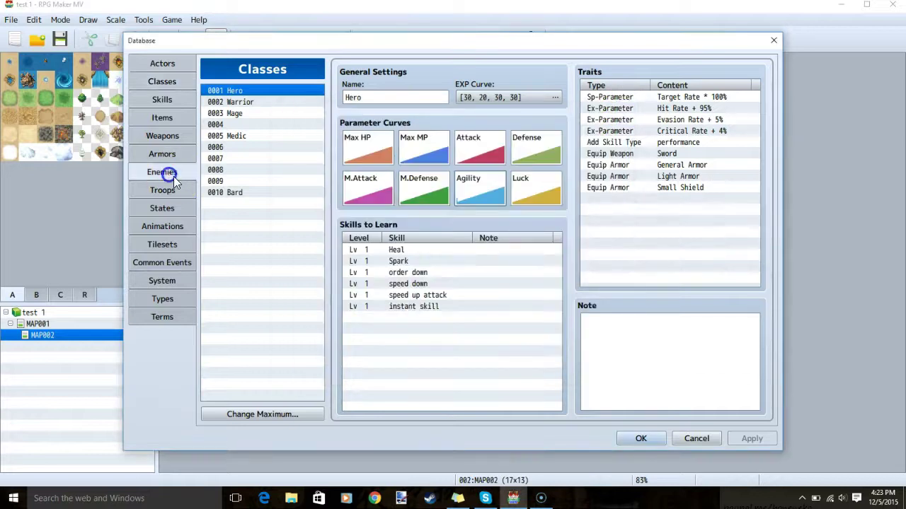
left_click(174, 176)
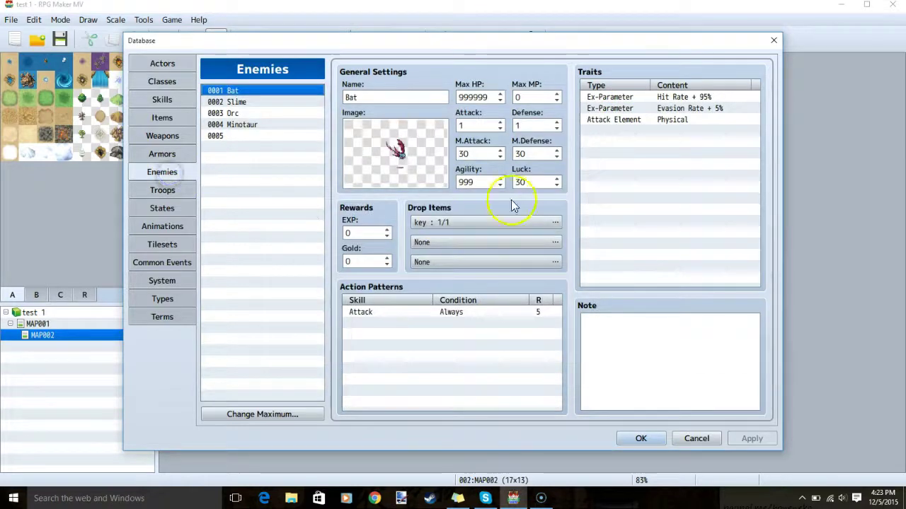
Step: On the Skills page, highlight a skill's <CTB Speed: -3> notetag
left_click(166, 104)
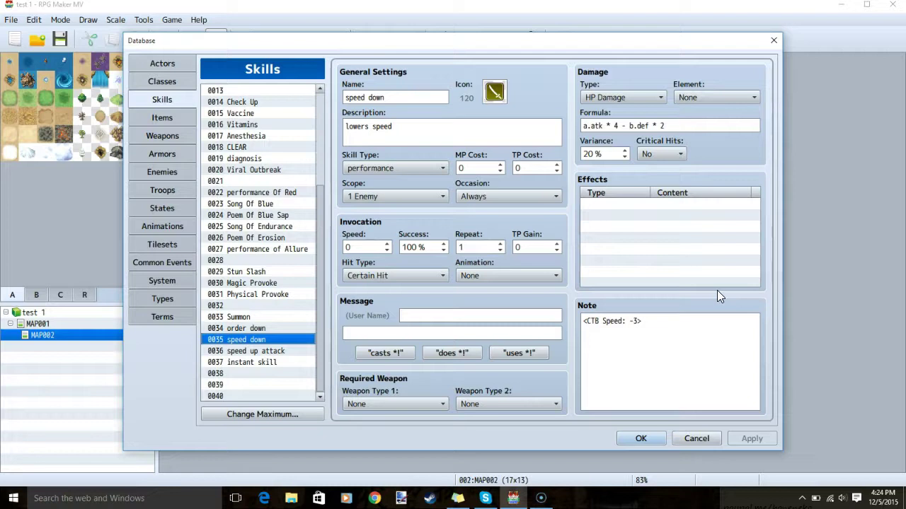
left_click(637, 346)
left_click_drag(583, 322, 639, 328)
left_click(640, 329)
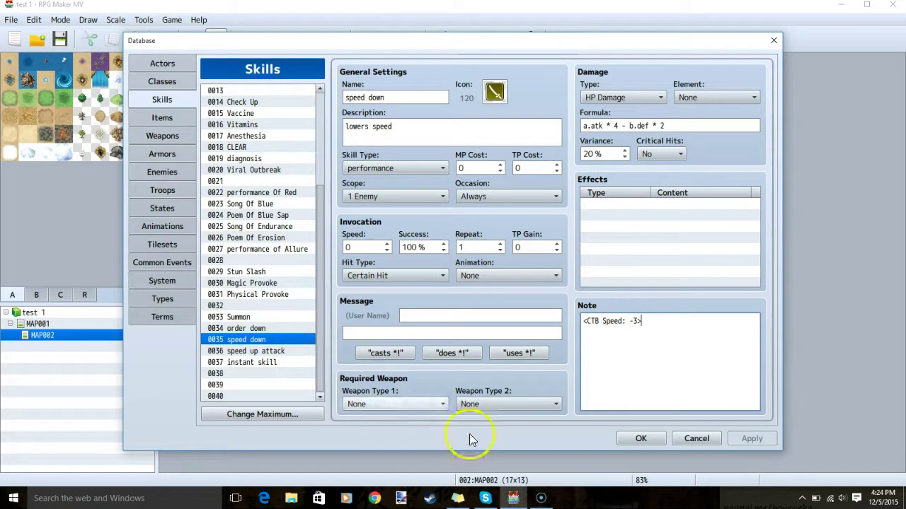
Step: Review skills 0034 order down, 0035 speed down and 0036 speed up attack
left_click(264, 329)
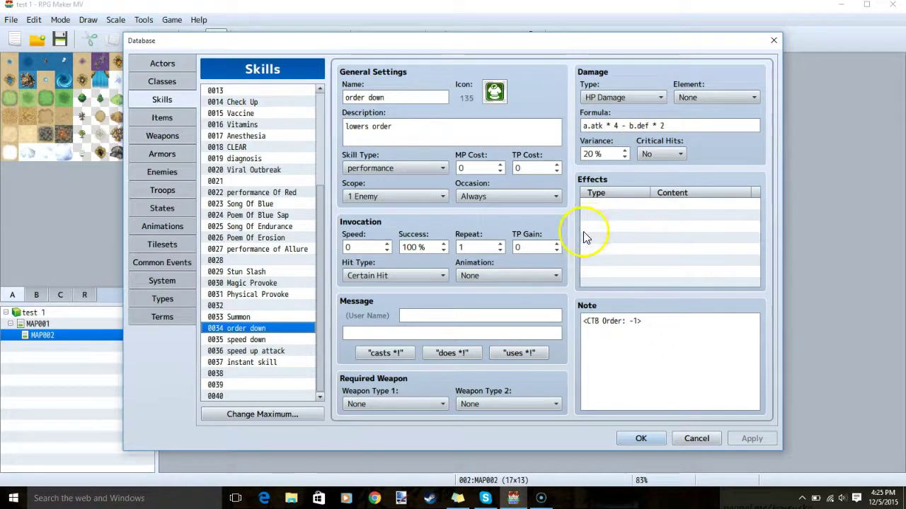
left_click(274, 341)
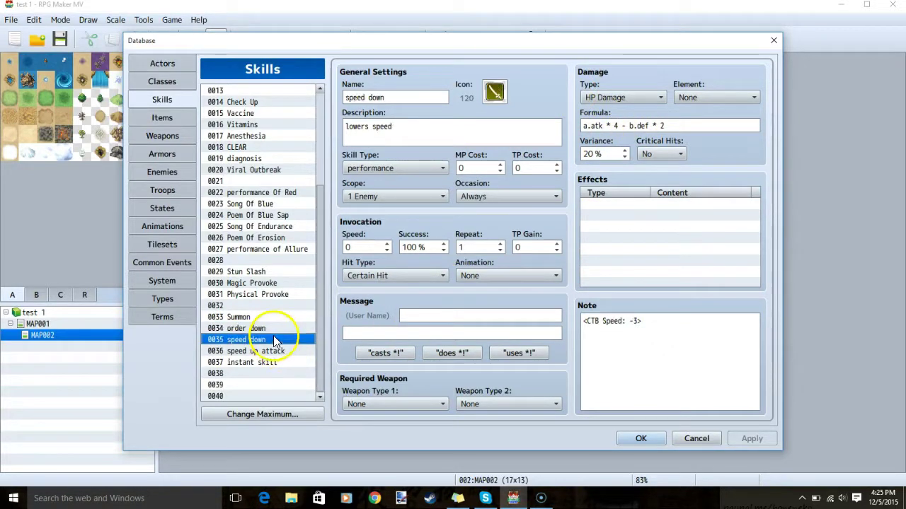
left_click(270, 328)
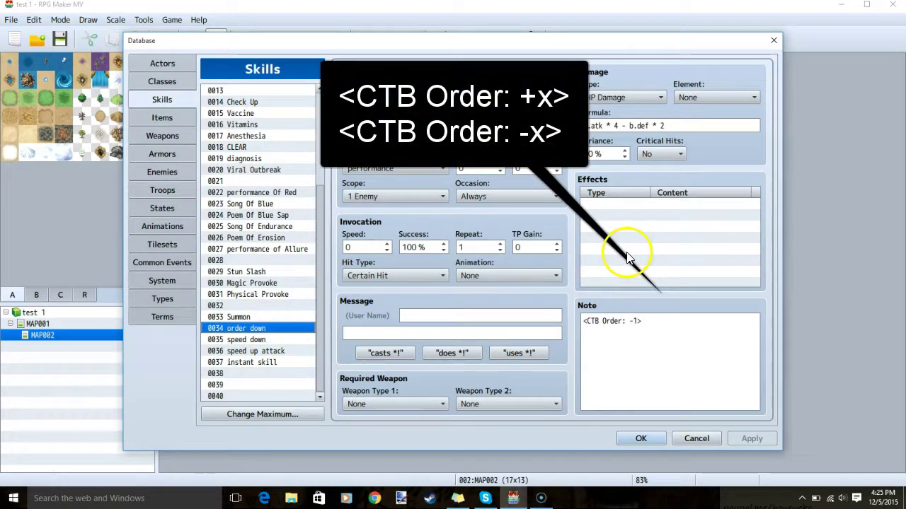
left_click(252, 351)
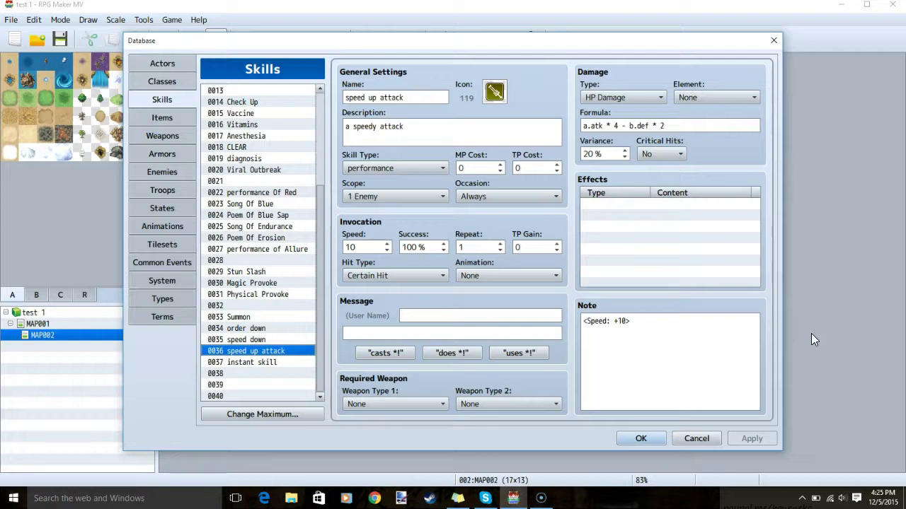
Step: Highlight speed up attack's Speed value 10 and its <Speed: +10> note
left_click(371, 255)
double_click(356, 249)
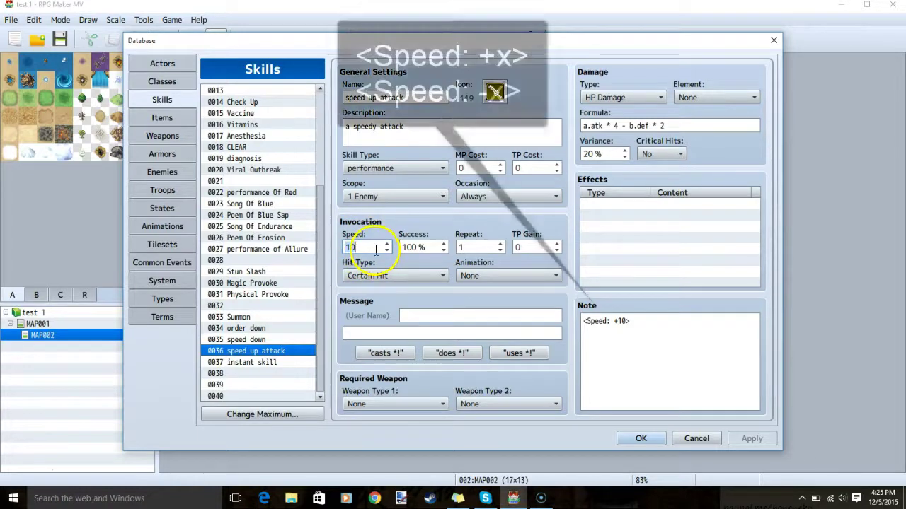
left_click(634, 316)
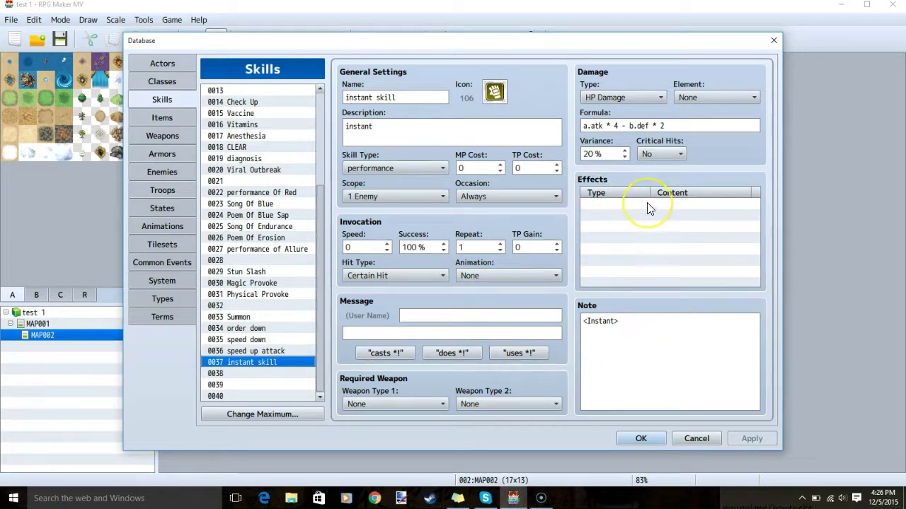
Step: Review the instant skill's <Instant> note, then switch to the Actors page
left_click(829, 236)
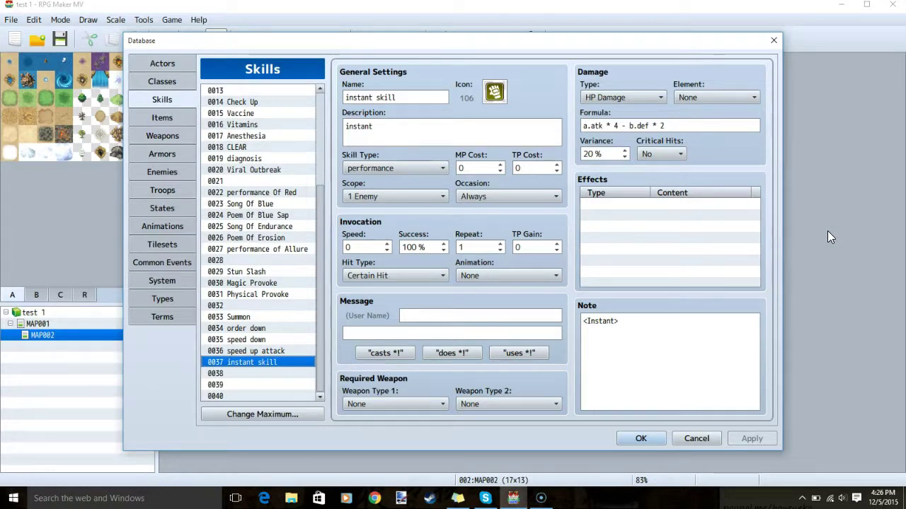
left_click(599, 333)
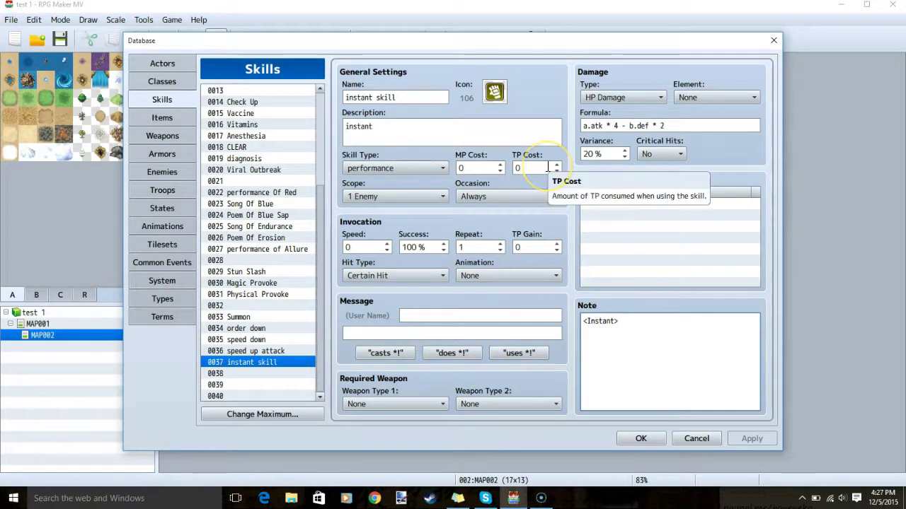
left_click(175, 63)
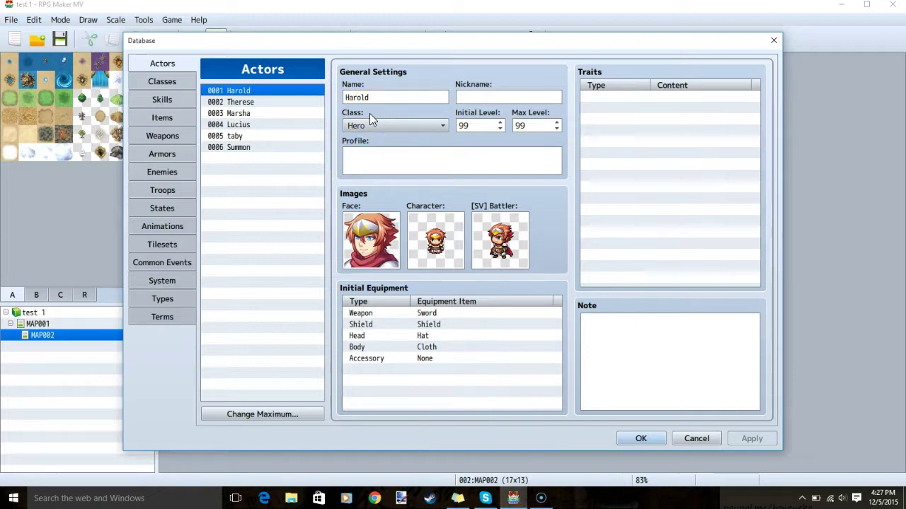
Step: Review Therese's and Marsha's CTB notetags, then close the Database for a battle test
key("Down")
left_click(643, 222)
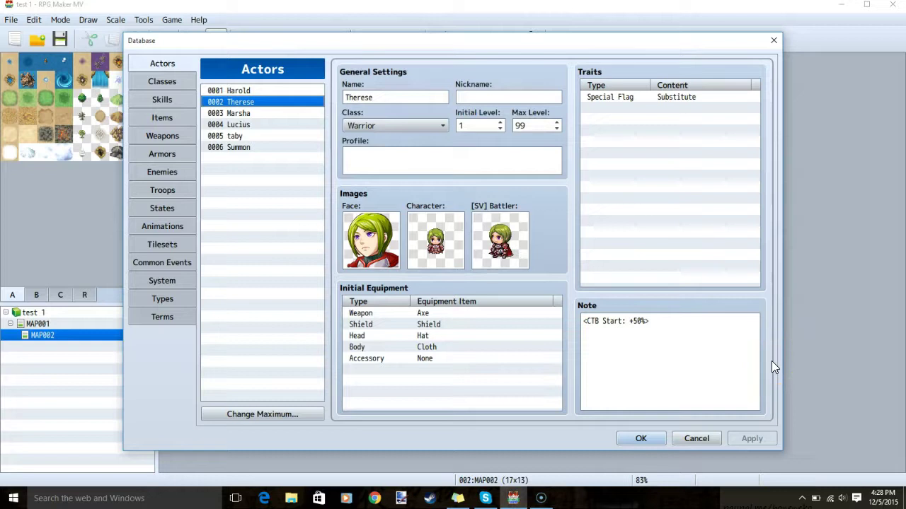
left_click(234, 113)
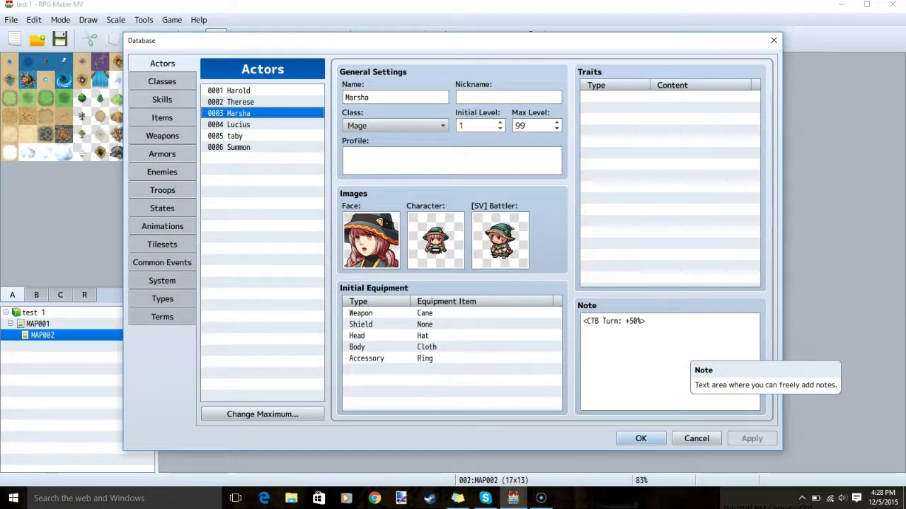
key("Escape")
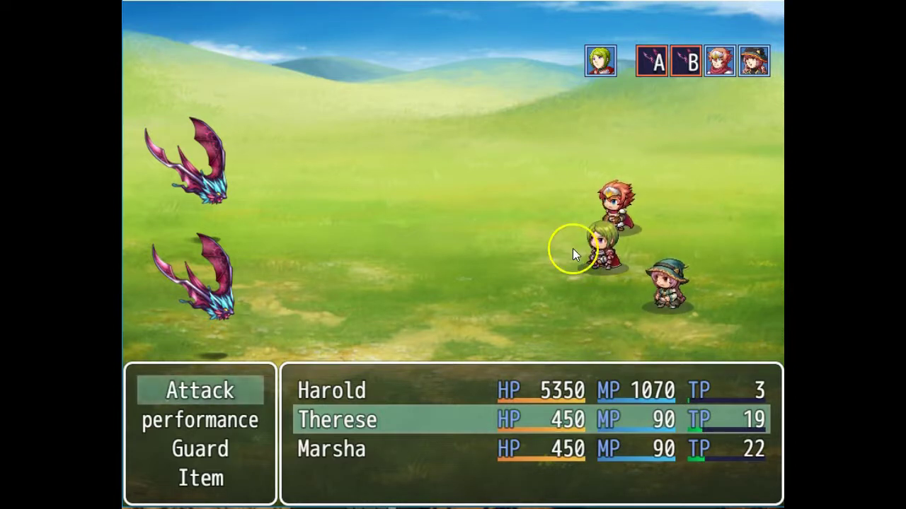
Step: Have Therese attack, then have Harold use performance > instant skill on Bat B
key("Return")
key("Return")
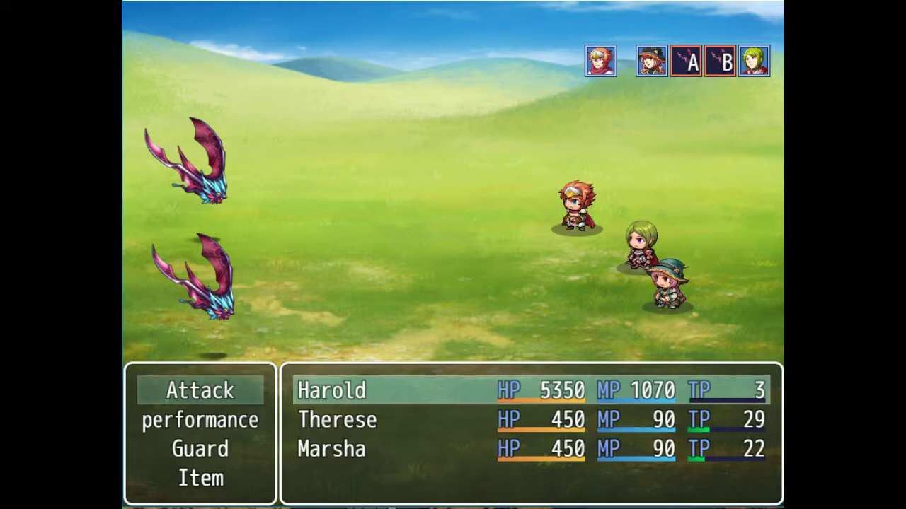
key("Down")
key("Return")
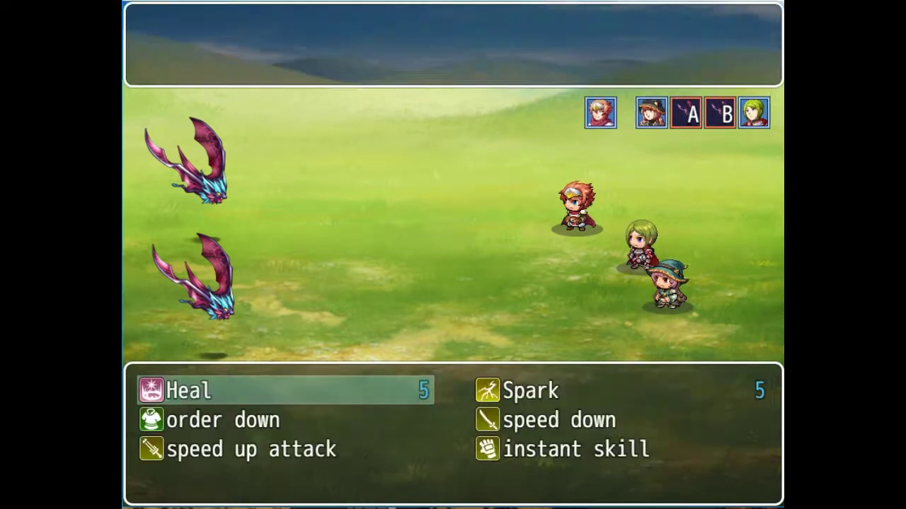
key("Down")
key("Right")
key("Down")
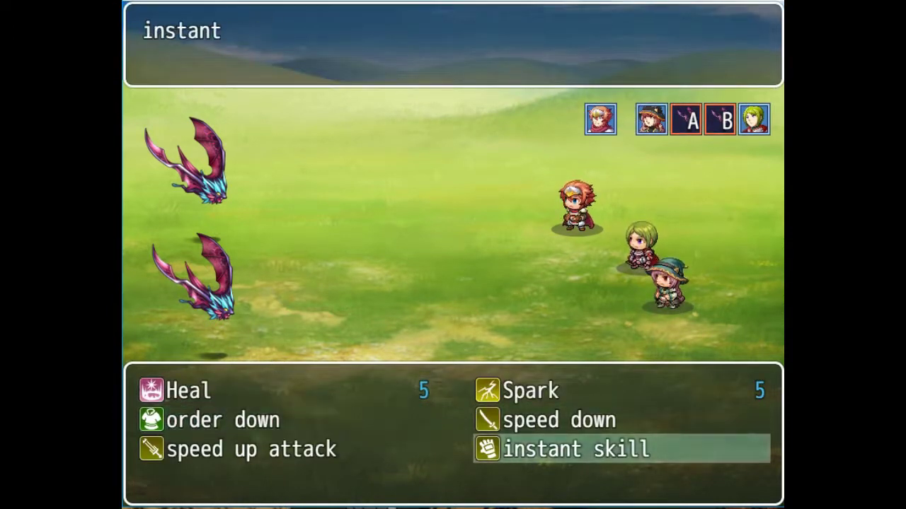
key("Return")
key("Return")
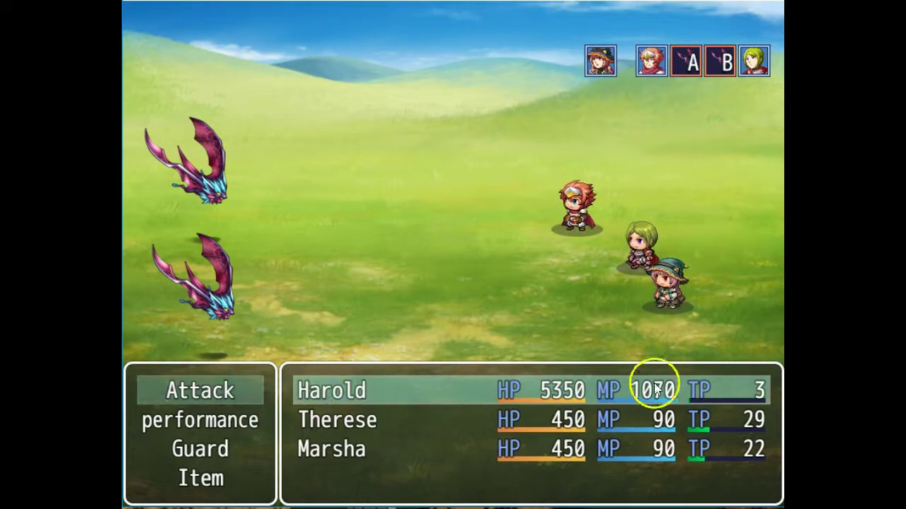
Step: Have Harold use instant skill on Bat B again
key("Down")
key("Return")
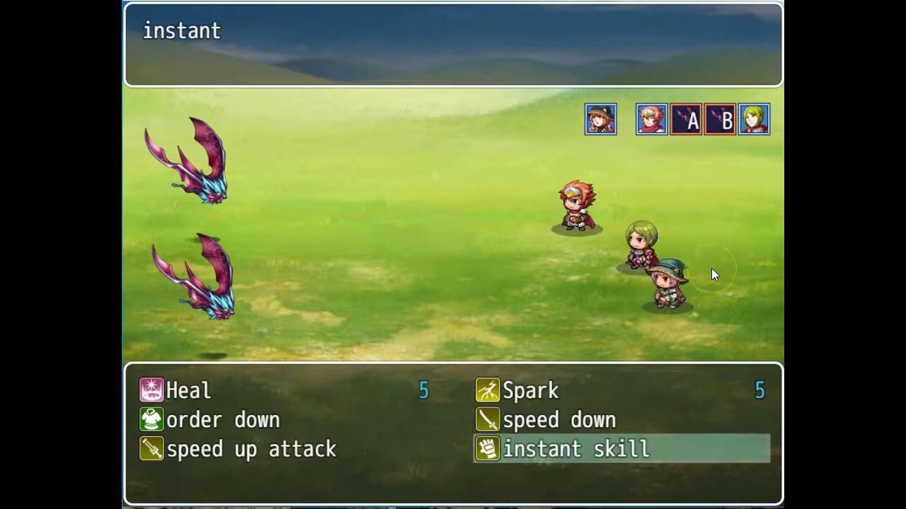
key("Up")
key("Down")
key("Return")
key("Return")
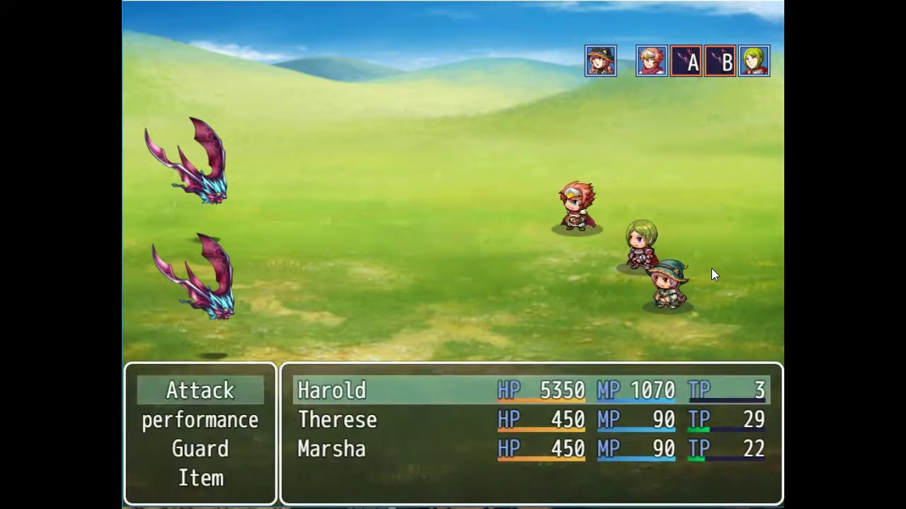
Step: Continue past the 620 and 561 damage hits, then cast speed down on Bat B
key("Down")
key("Return")
key("Return")
key("Return")
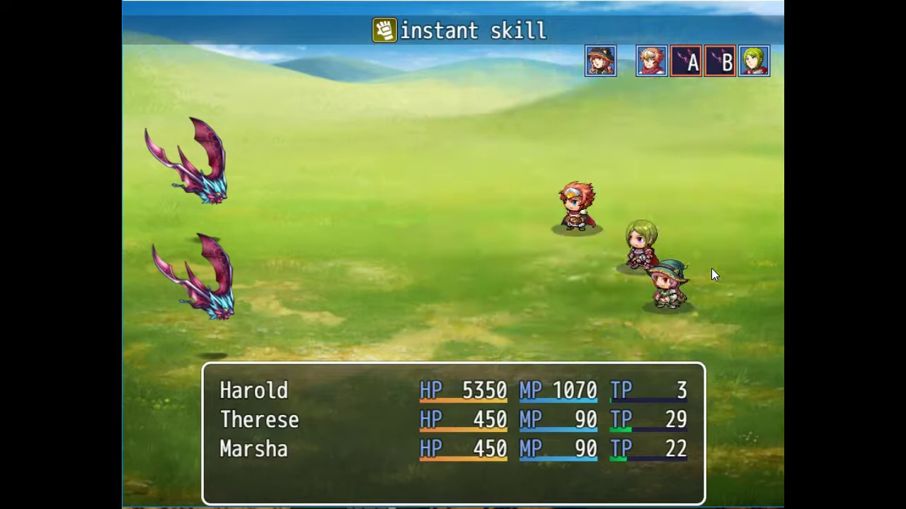
key("Down")
key("Return")
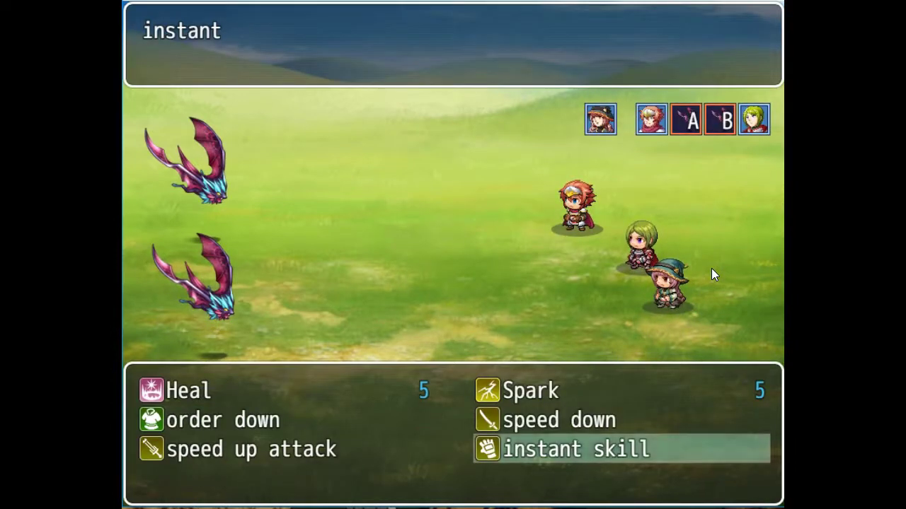
key("Up")
key("Return")
key("Return")
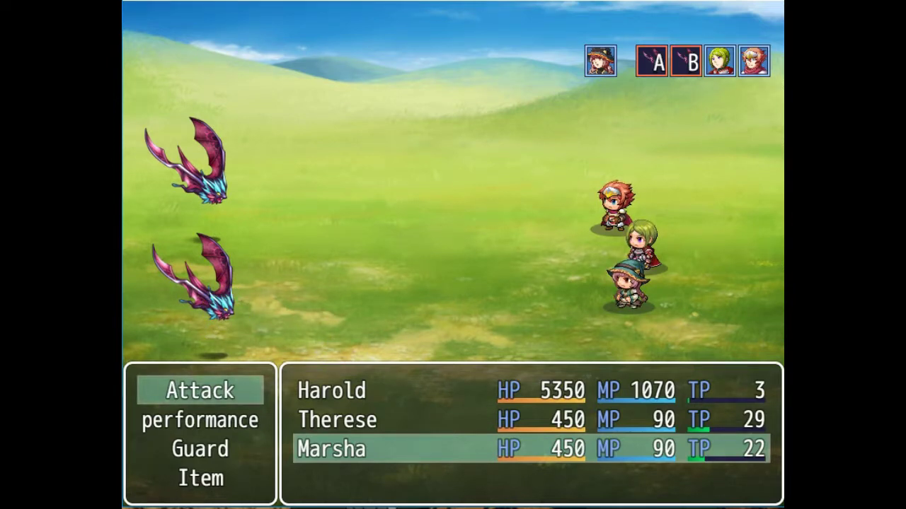
Step: Have Marsha attack, cast Therese's order down on Bat B, and select Harold's speed up attack
left_click(658, 283)
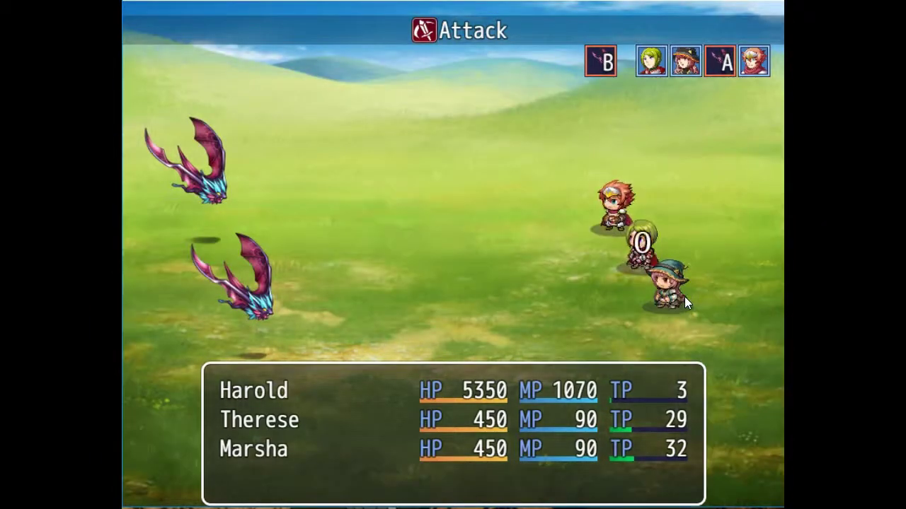
left_click(672, 290)
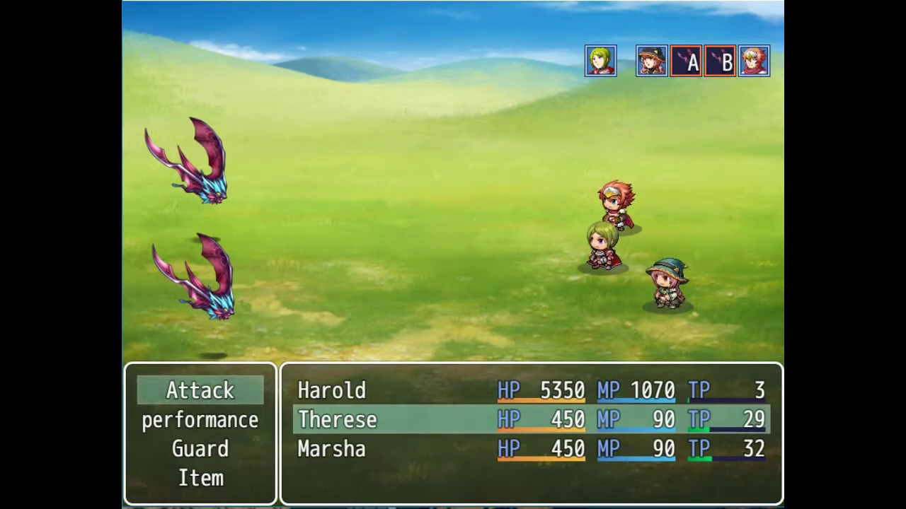
key("Down")
key("Return")
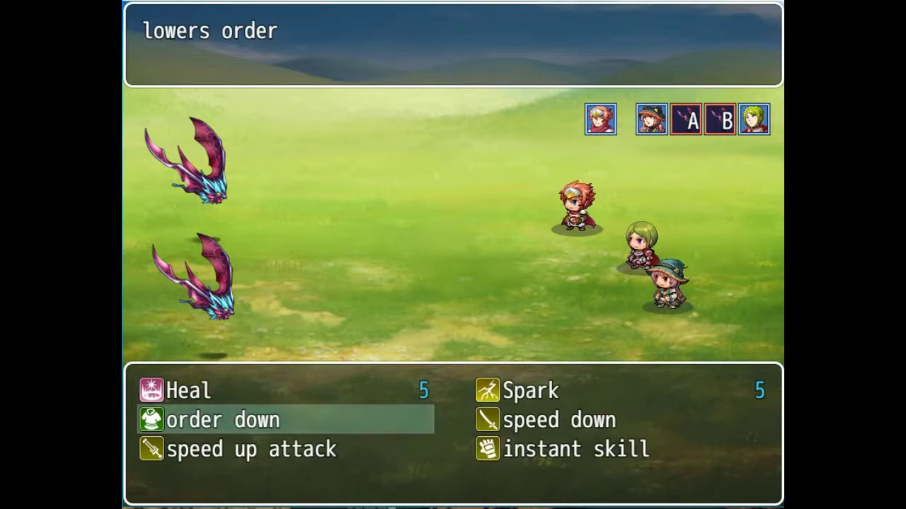
key("Return")
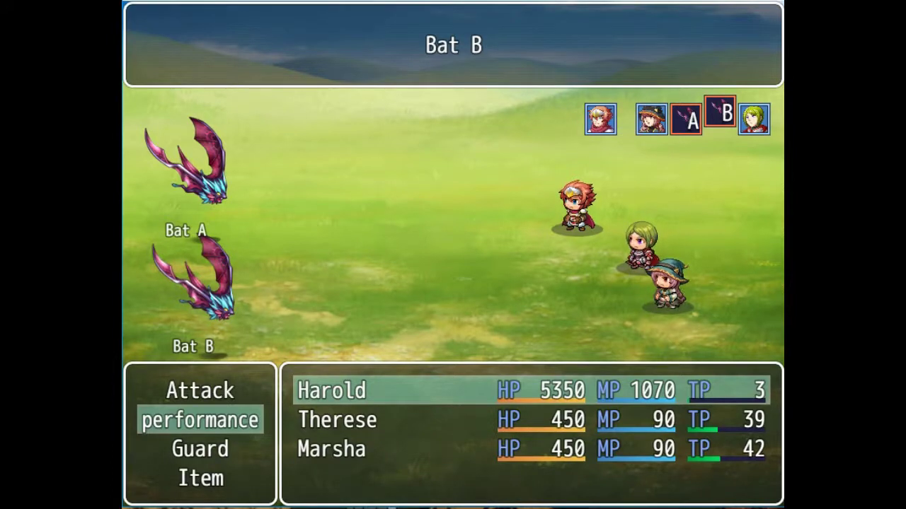
key("Return")
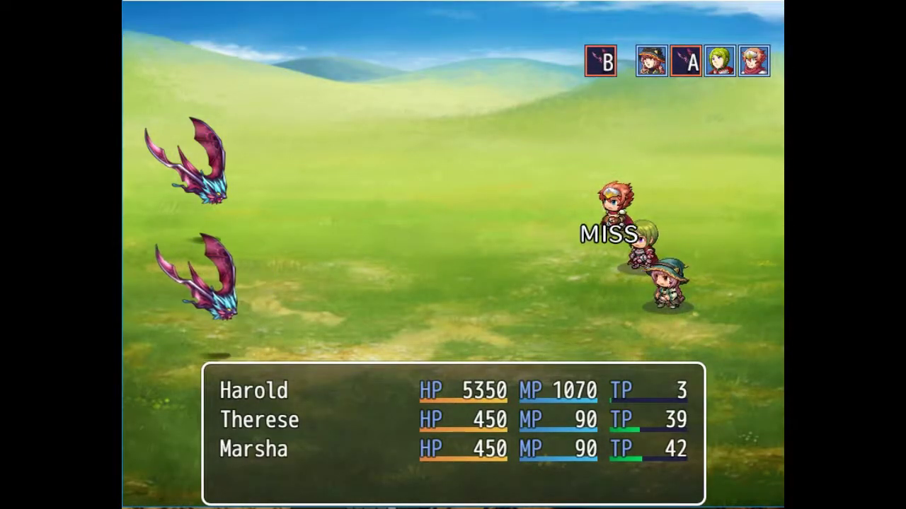
left_click(251, 449)
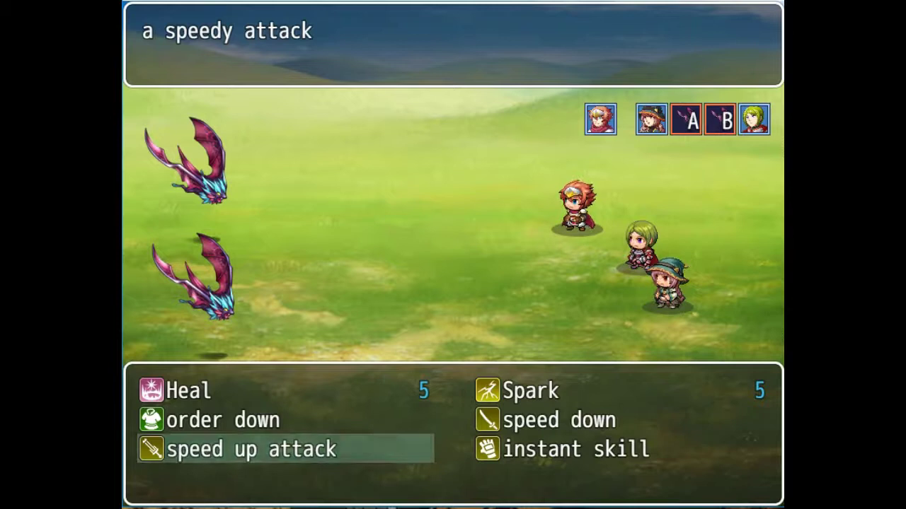